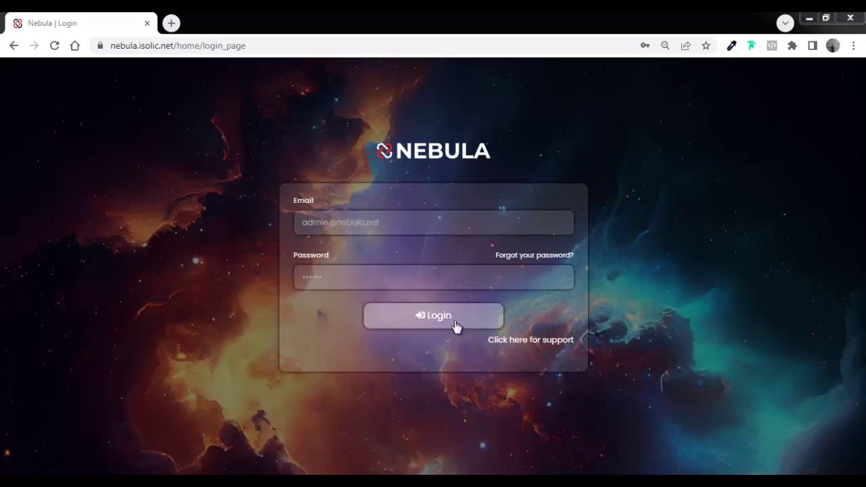
# Step: Log in to Nebula and scroll through the dashboard's Facebook tool cards
pyautogui.click(454, 324)
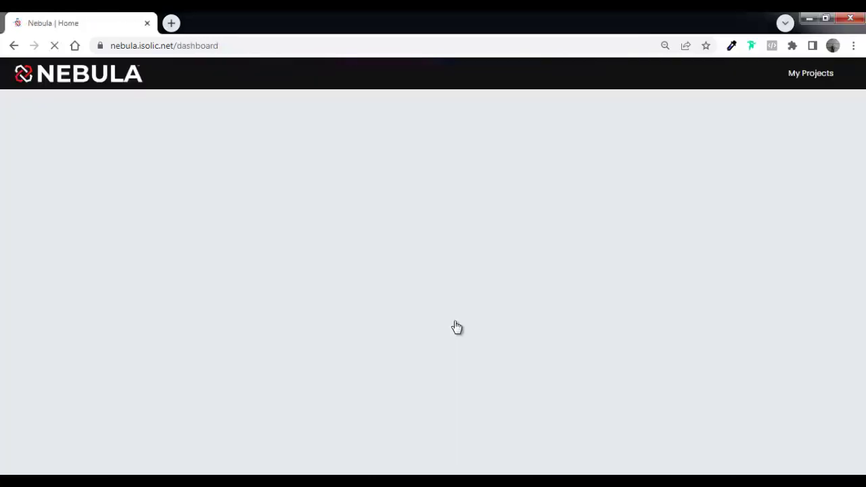
pyautogui.scroll(-3, 456, 327)
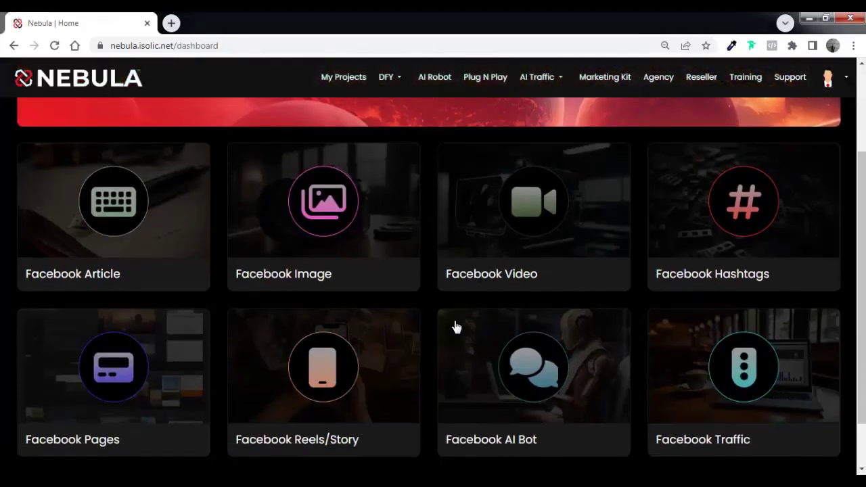
pyautogui.scroll(2, 456, 327)
pyautogui.scroll(1, 456, 328)
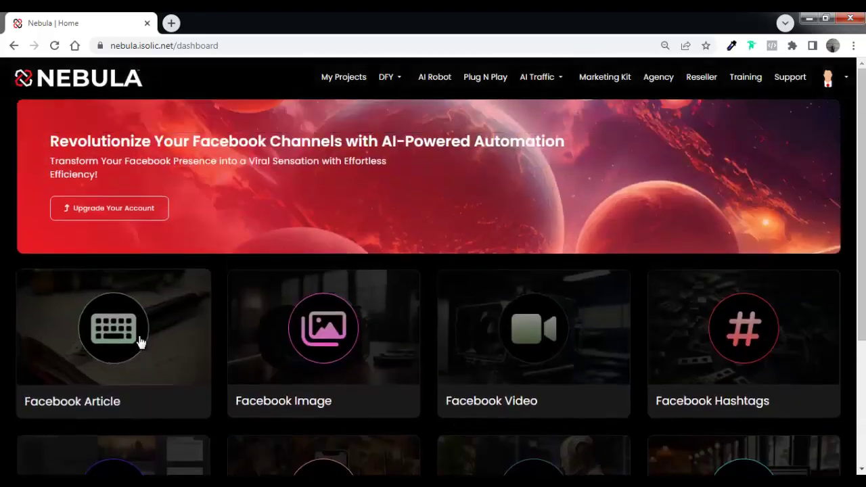
pyautogui.scroll(-3, 677, 352)
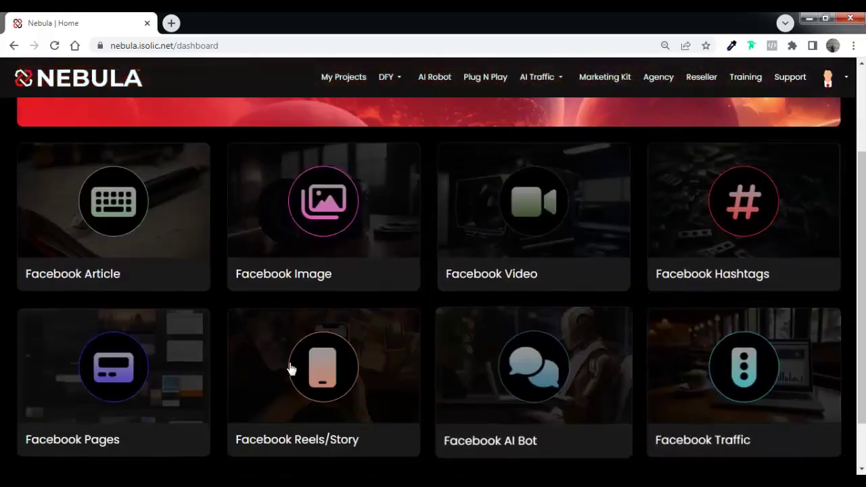
pyautogui.scroll(3, 479, 270)
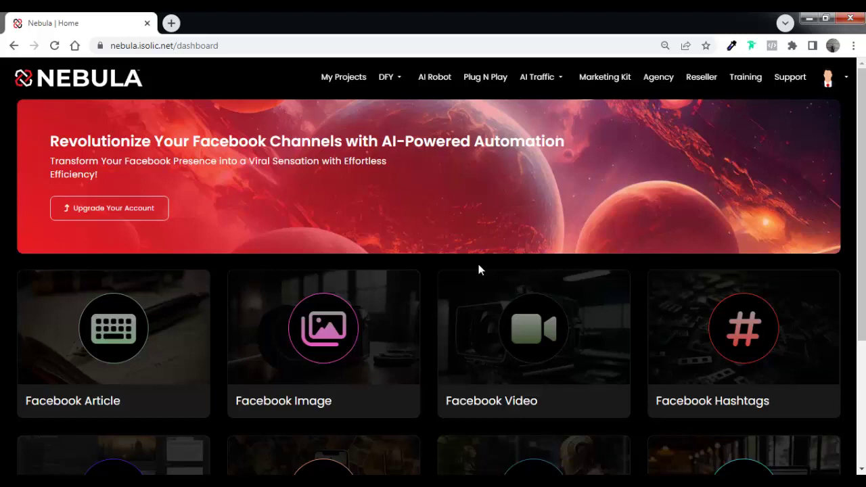
pyautogui.scroll(-2, 478, 268)
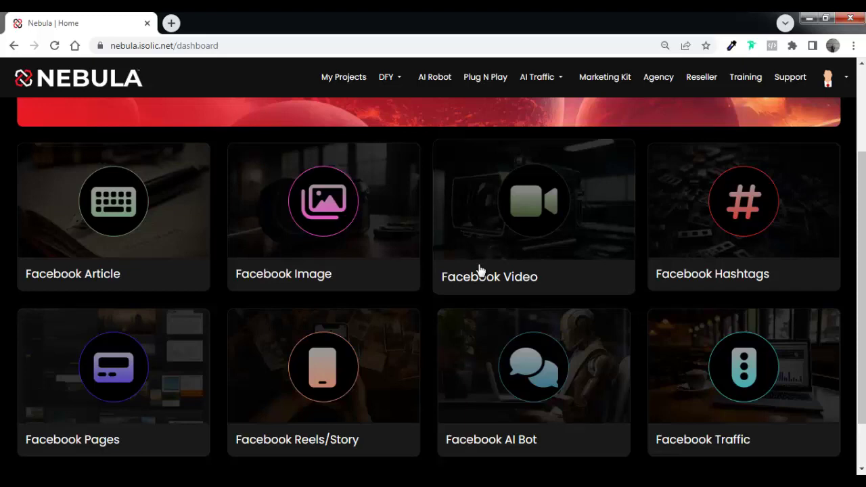
pyautogui.scroll(2, 478, 268)
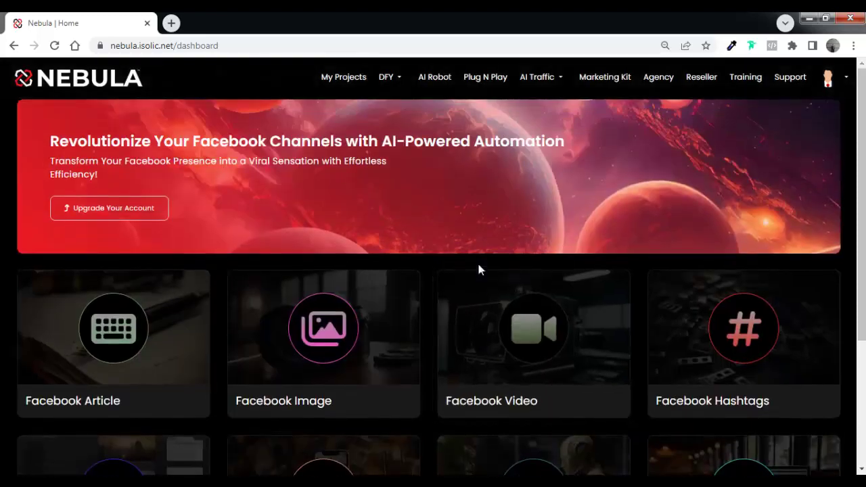
pyautogui.scroll(-2, 477, 261)
# Step: Generate a Facebook article from the description 'affiliate marketing in 2024'
pyautogui.click(163, 248)
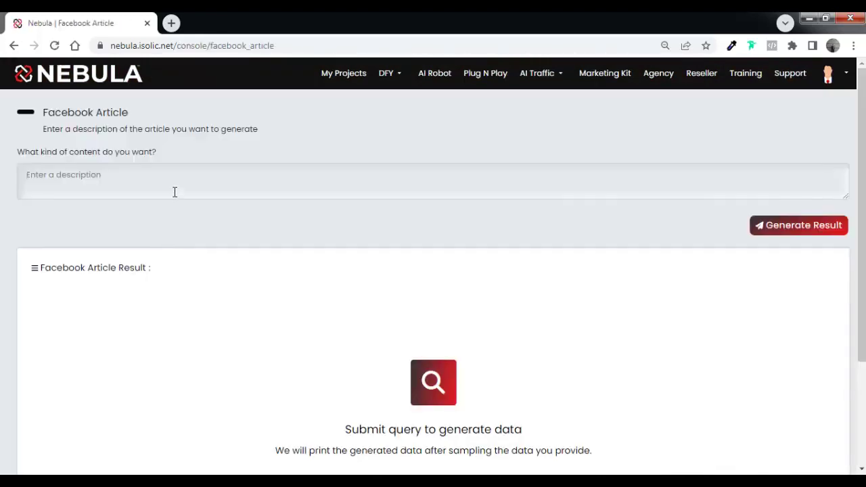
pyautogui.click(175, 192)
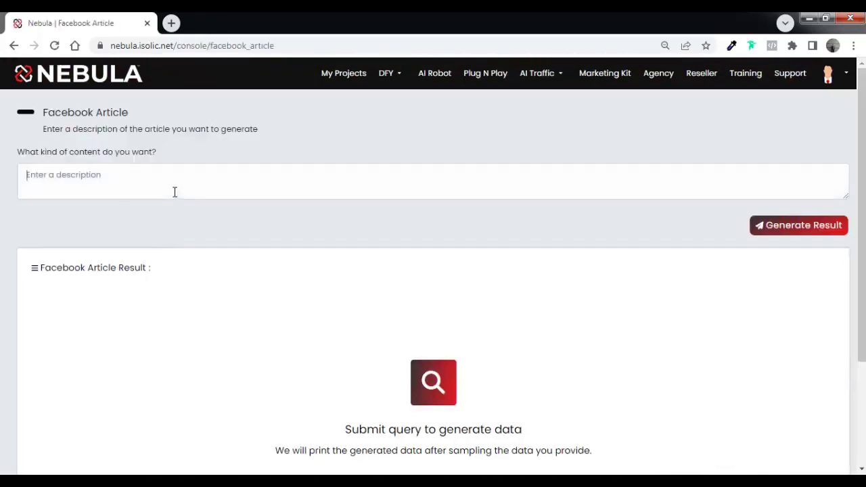
pyautogui.write('af')
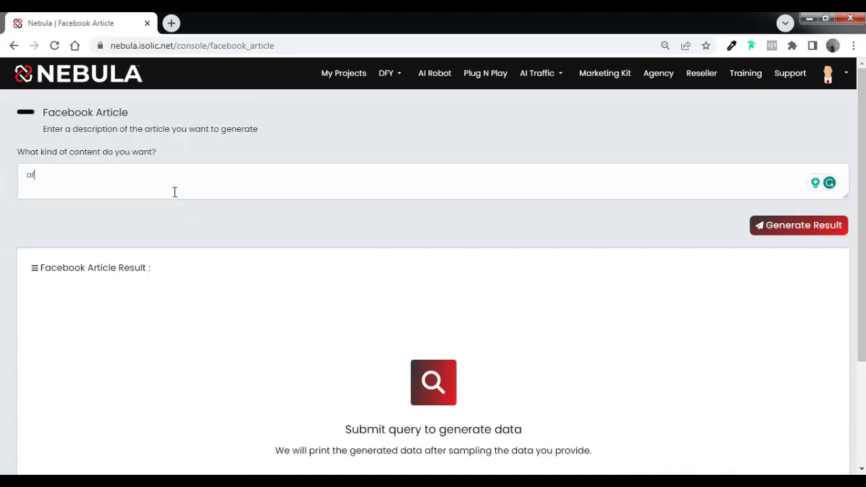
pyautogui.write('filiate marketing in ')
pyautogui.write('2024')
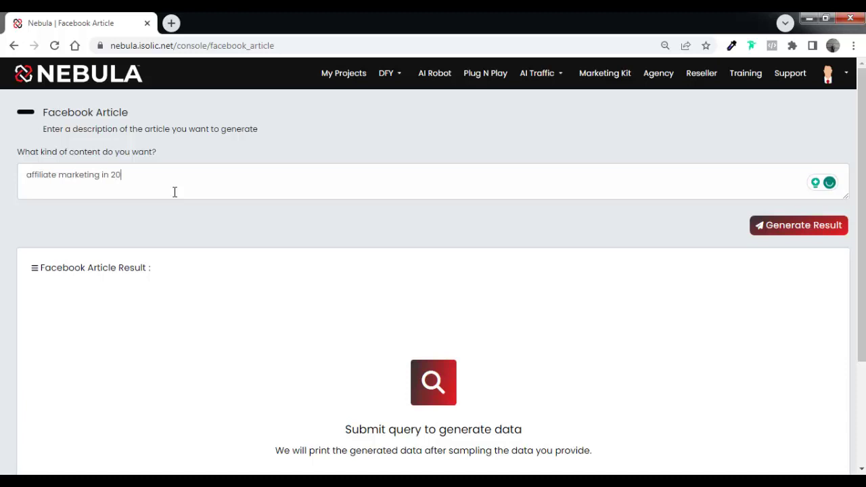
pyautogui.click(792, 232)
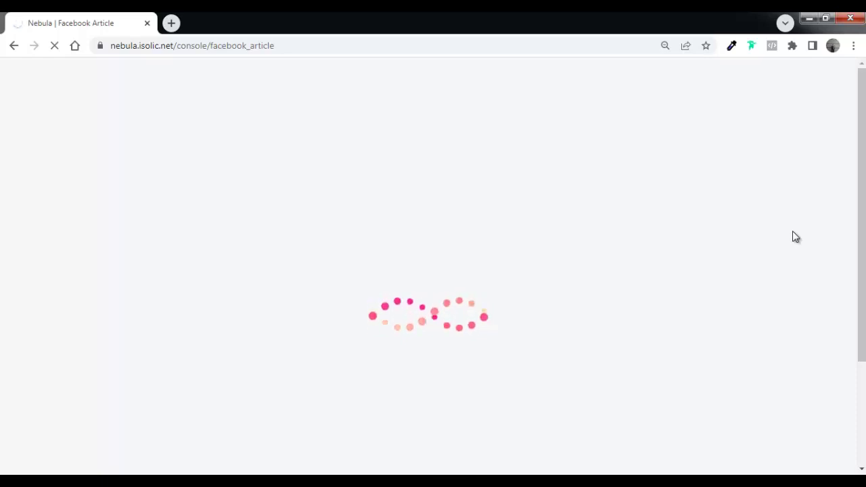
# Step: Review and select the generated article 'The Future of Affiliate Marketing: Exploring the Landscape in 2024'
pyautogui.scroll(-3, 795, 233)
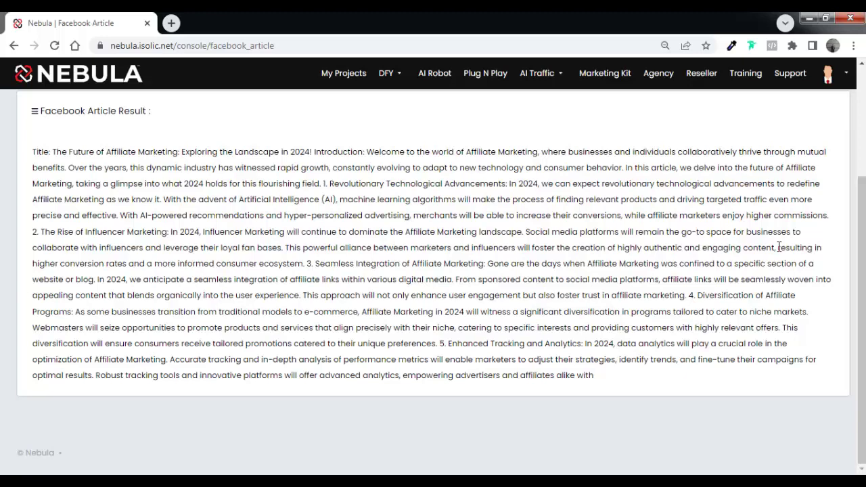
pyautogui.moveTo(29, 158)
pyautogui.mouseDown()
pyautogui.moveTo(325, 217)
pyautogui.moveTo(595, 389)
pyautogui.mouseUp()
pyautogui.scroll(2, 595, 388)
pyautogui.scroll(2, 593, 386)
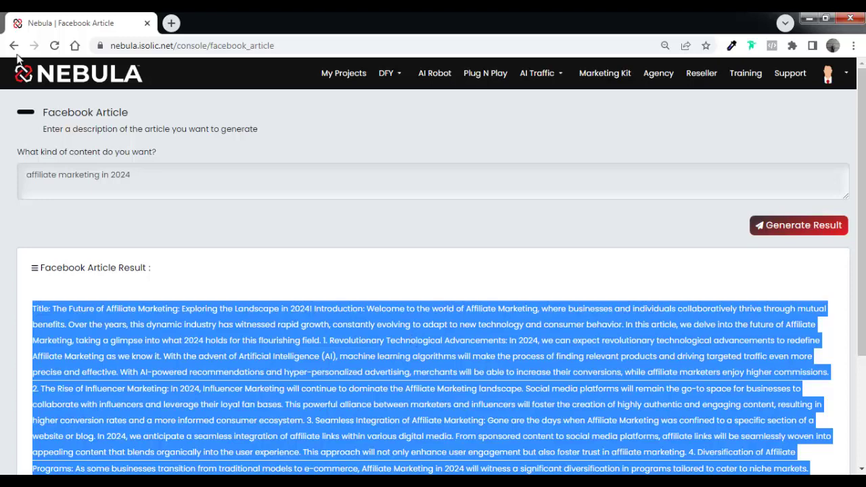
# Step: Search Facebook Video stock clips for 'marketing' and scroll through the results grid
pyautogui.click(102, 76)
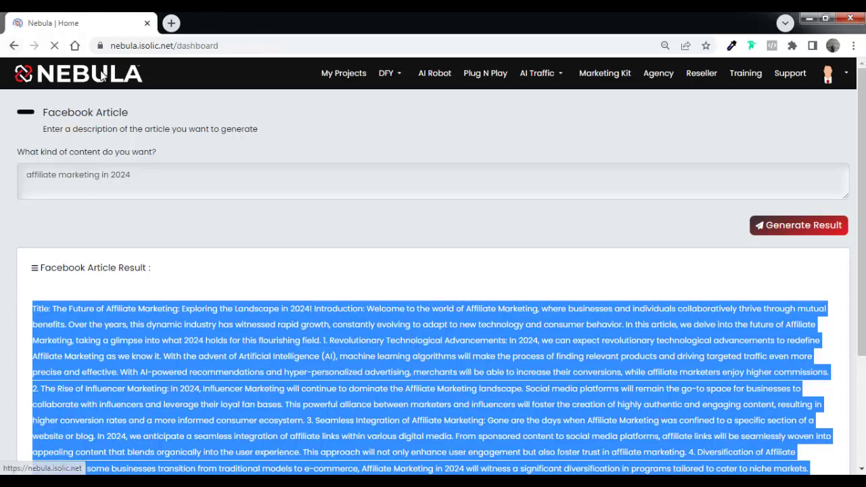
pyautogui.scroll(-3, 269, 230)
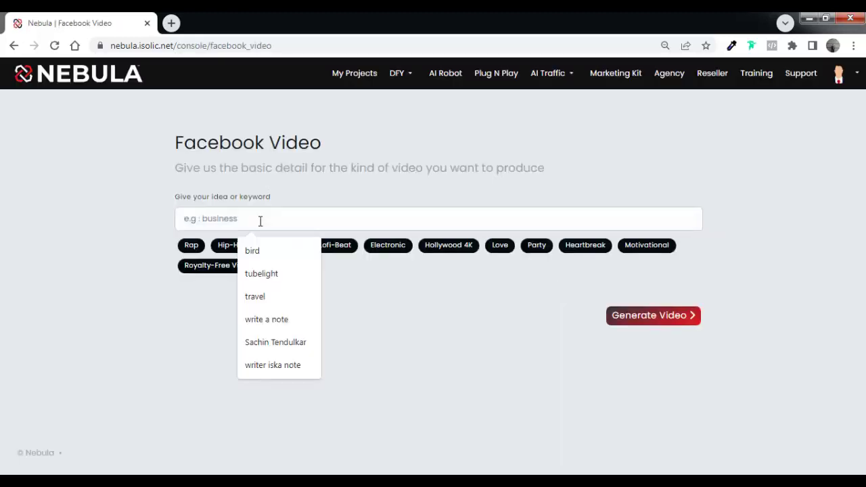
pyautogui.write('marketing')
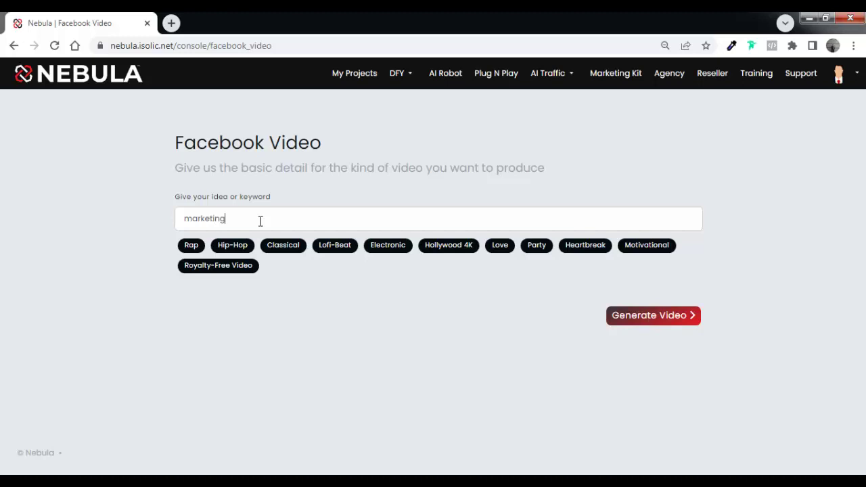
pyautogui.press('Return')
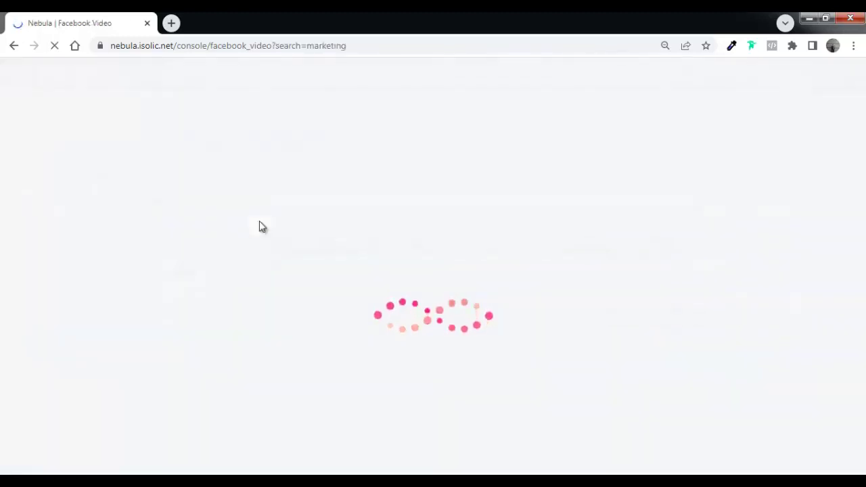
pyautogui.scroll(-2, 287, 237)
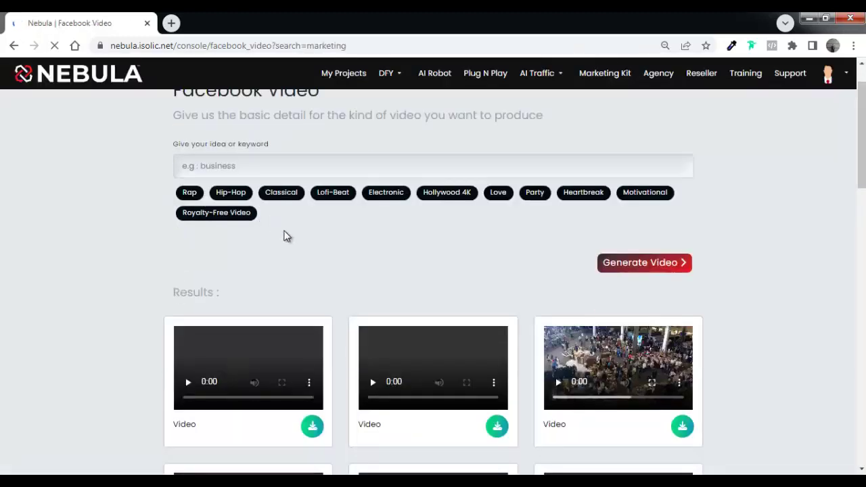
pyautogui.scroll(-4, 286, 237)
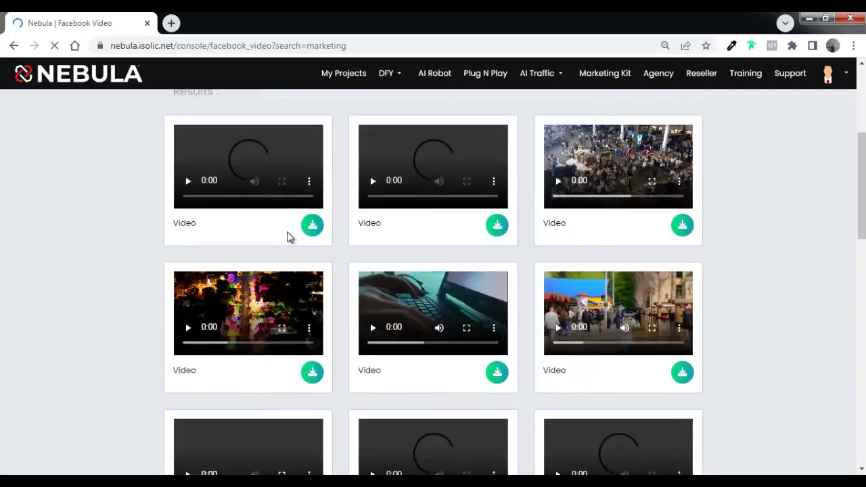
pyautogui.scroll(4, 618, 340)
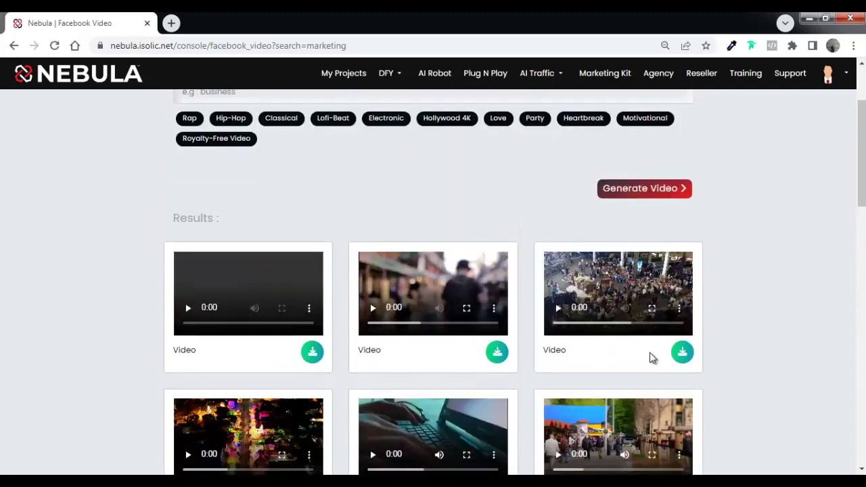
pyautogui.scroll(-2, 673, 399)
pyautogui.scroll(3, 673, 399)
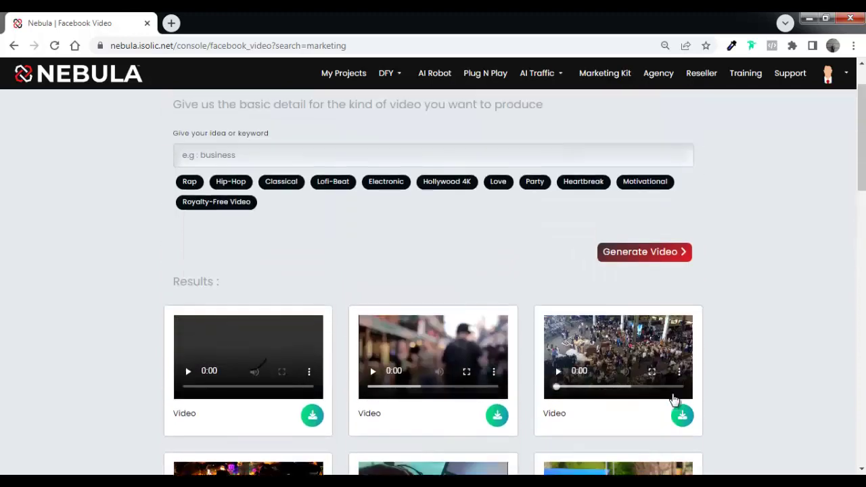
# Step: Open the Facebook Hashtags generator, then return to the dashboard and scroll its tool cards
pyautogui.click(137, 85)
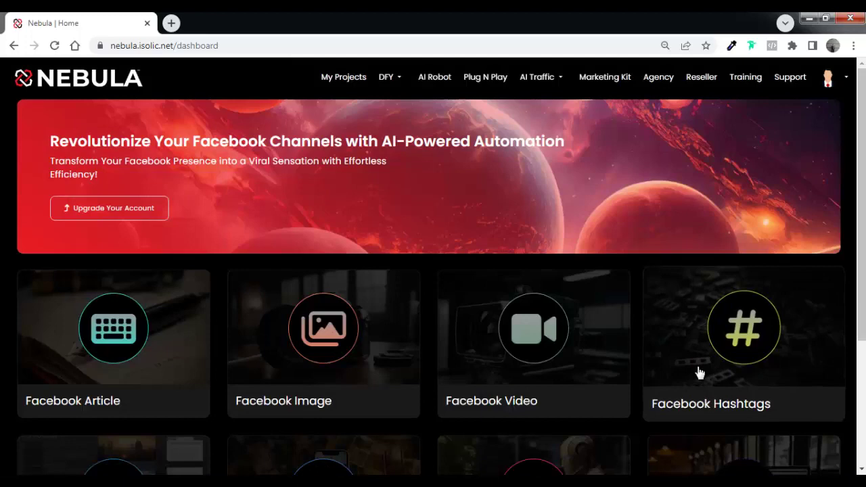
pyautogui.scroll(-2, 700, 372)
pyautogui.click(699, 253)
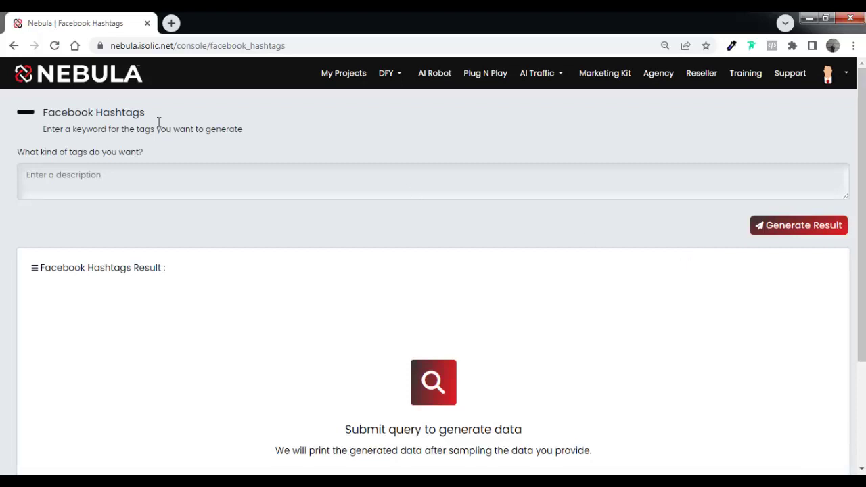
pyautogui.click(114, 89)
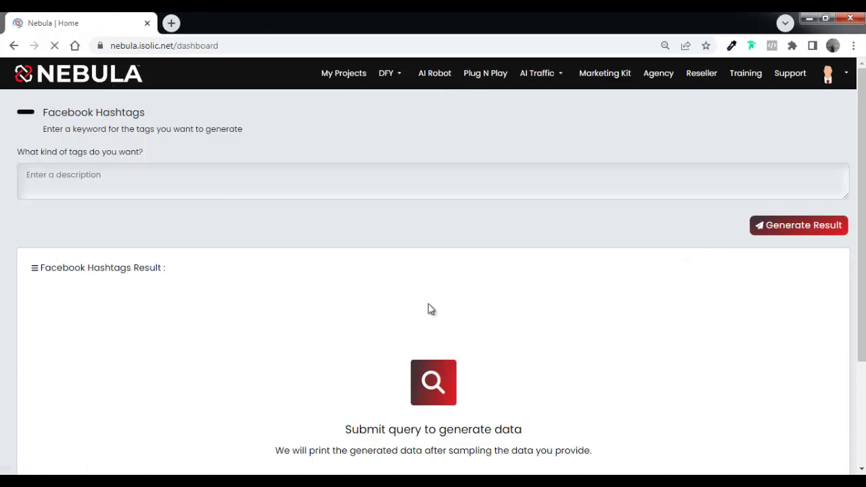
pyautogui.scroll(-2, 661, 355)
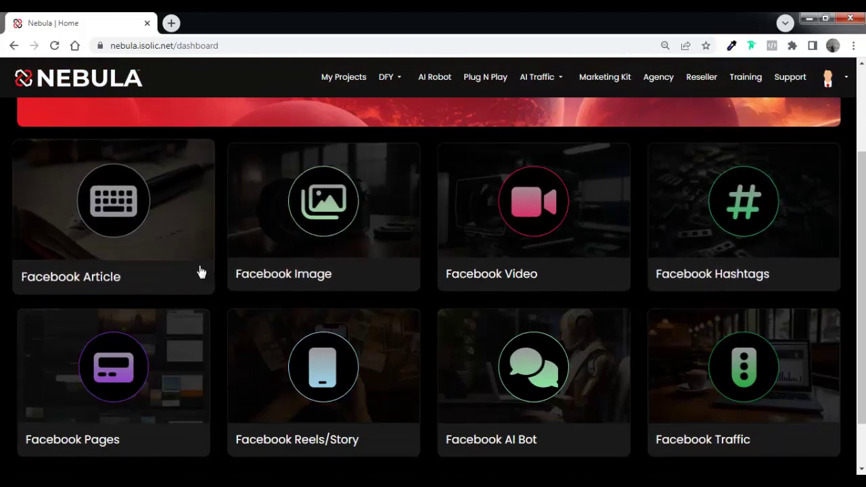
pyautogui.scroll(-1, 176, 297)
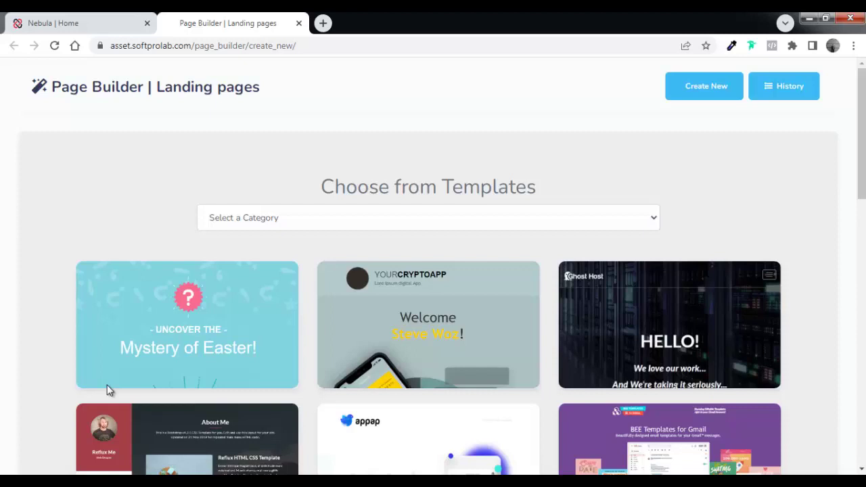
# Step: Filter the Page Builder templates to show only Thank You Pages
pyautogui.scroll(-2, 109, 390)
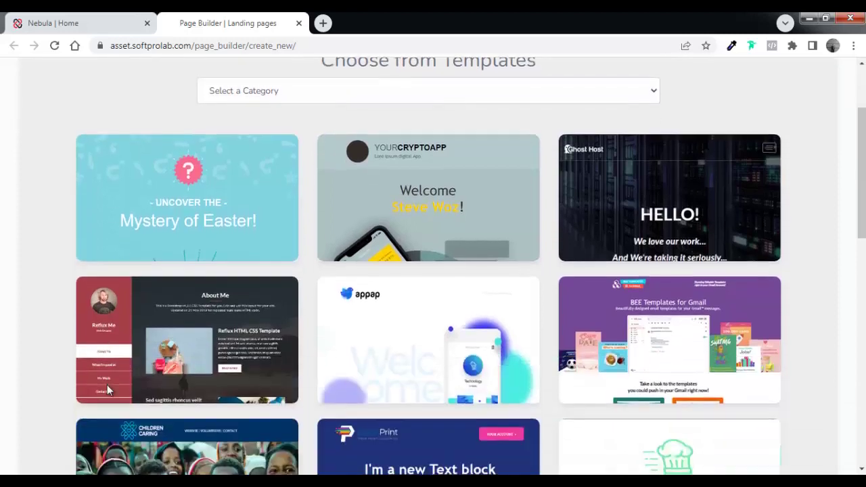
pyautogui.scroll(-3, 107, 385)
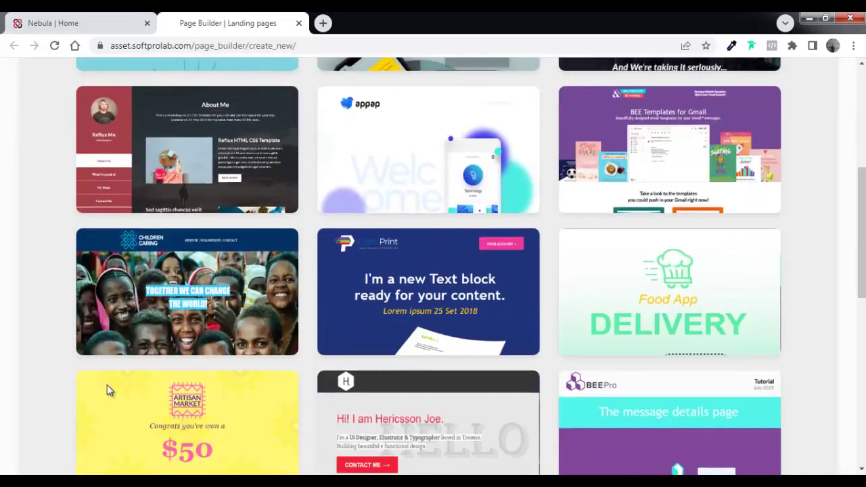
pyautogui.scroll(5, 110, 386)
pyautogui.click(431, 228)
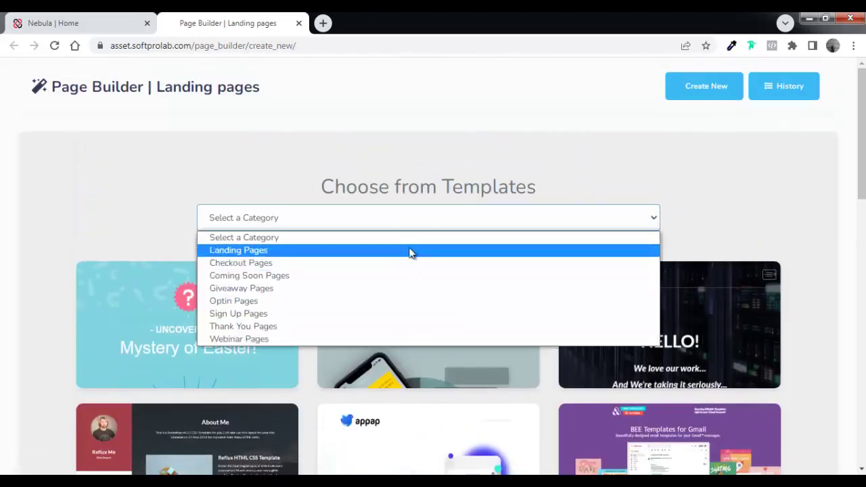
pyautogui.click(396, 327)
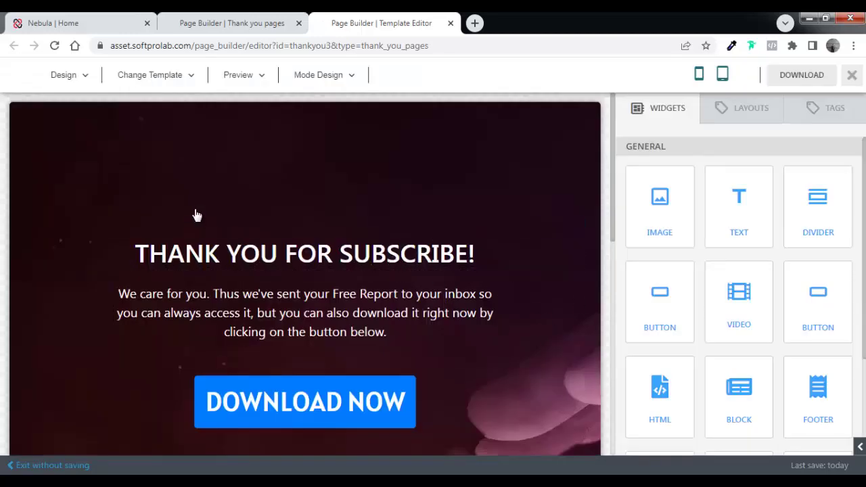
# Step: Browse the thank-you templates, then close the editor and the template list tabs
pyautogui.scroll(-3, 379, 284)
pyautogui.scroll(1, 501, 352)
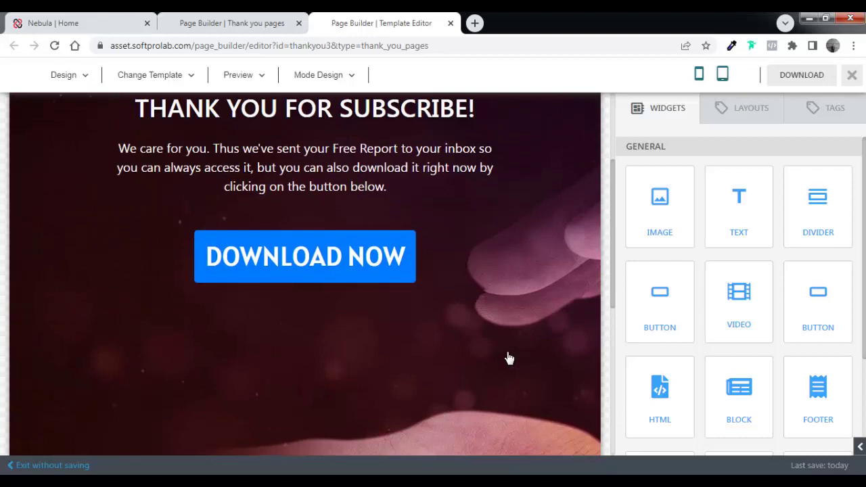
pyautogui.scroll(2, 509, 358)
pyautogui.scroll(-1, 264, 372)
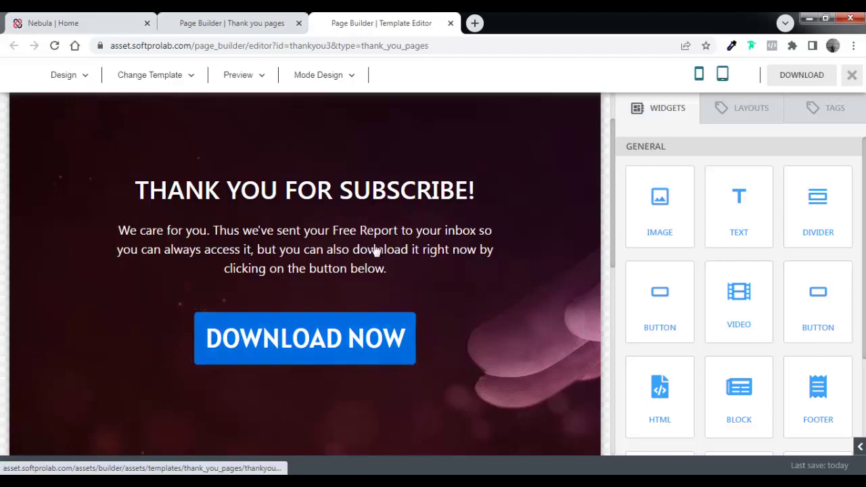
pyautogui.click(450, 23)
pyautogui.click(298, 23)
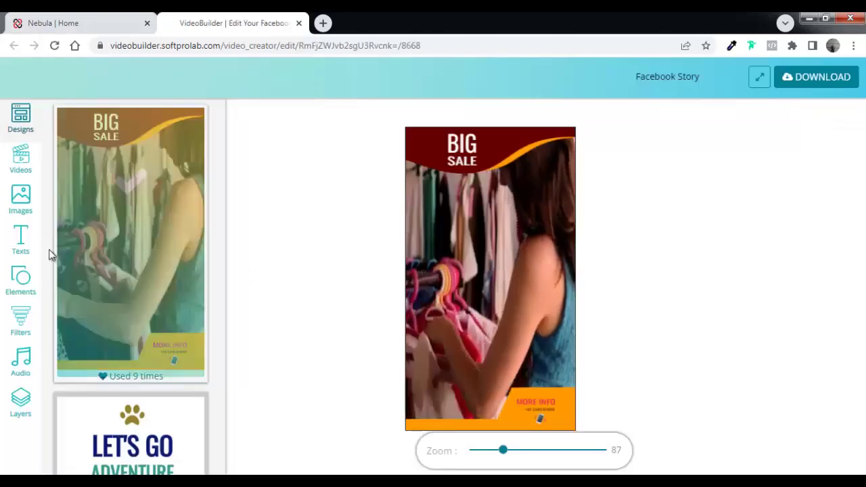
# Step: Browse the Designs, Videos, Images and Texts libraries, ending on the Elements icons grid
pyautogui.scroll(-8, 116, 271)
pyautogui.scroll(-4, 140, 328)
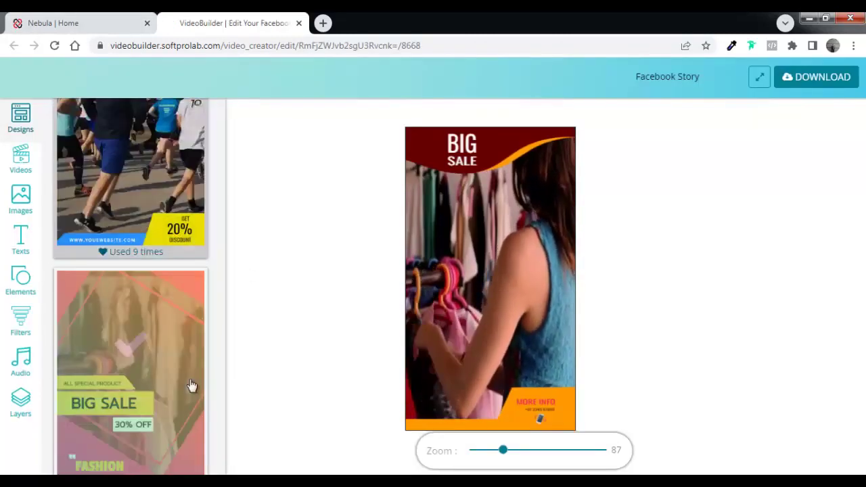
pyautogui.scroll(-2, 144, 395)
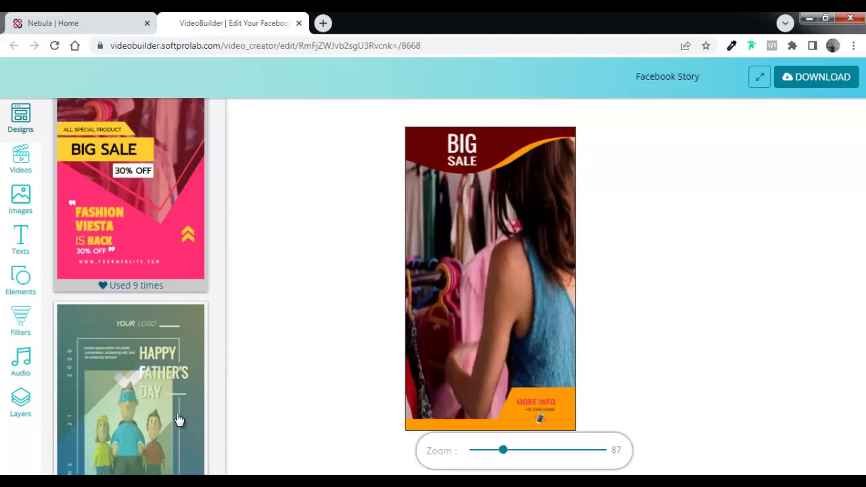
pyautogui.scroll(-1, 183, 405)
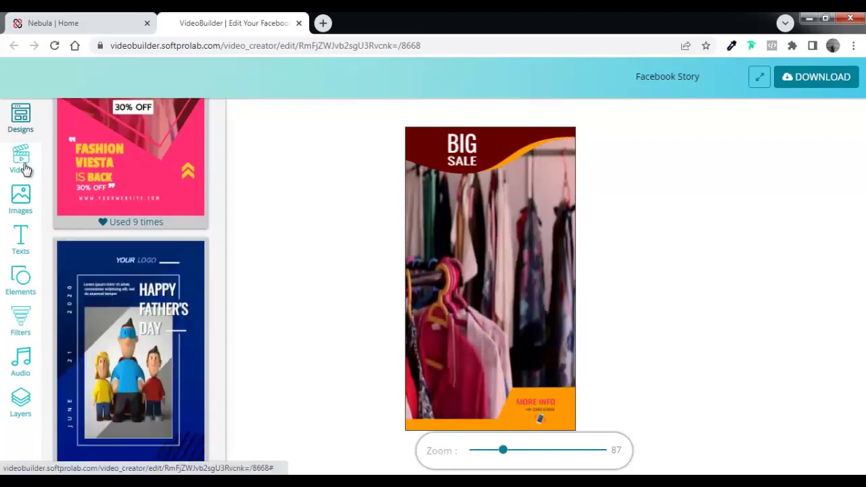
pyautogui.click(23, 168)
pyautogui.click(22, 205)
pyautogui.click(27, 250)
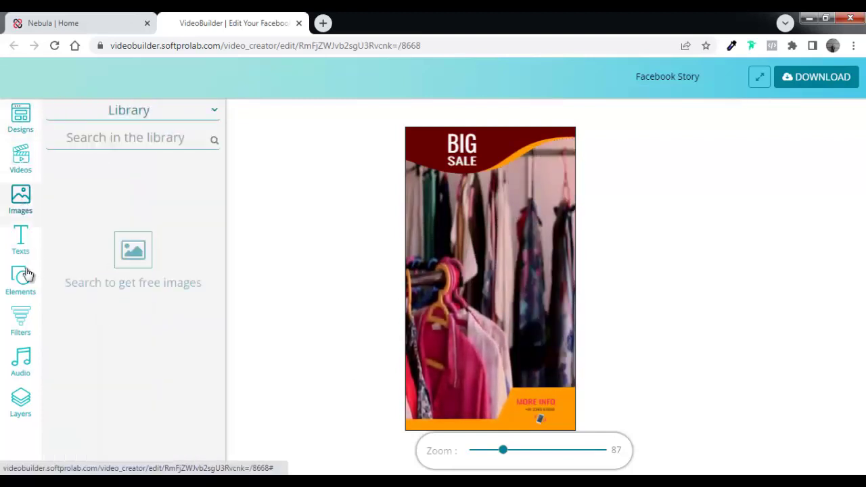
pyautogui.click(23, 277)
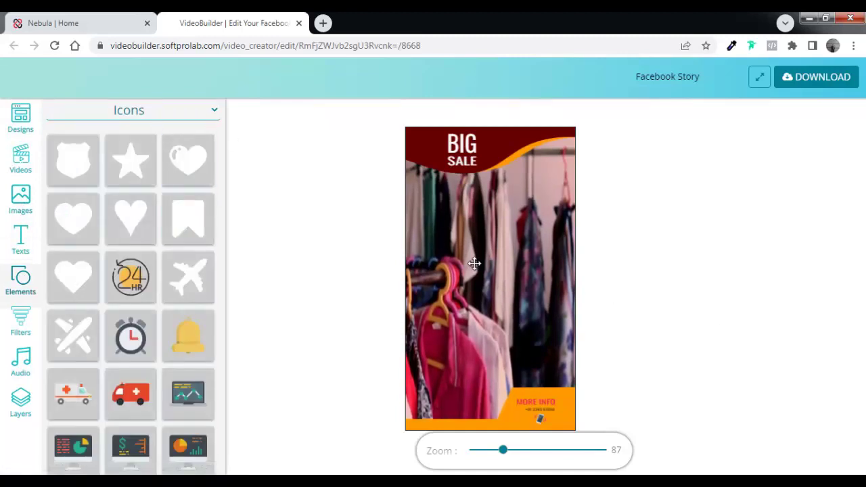
# Step: Place a heart icon in the Big Sale story's centre, fill it red, and close VideoBuilder
pyautogui.moveTo(427, 159)
pyautogui.mouseDown()
pyautogui.moveTo(534, 277)
pyautogui.moveTo(499, 249)
pyautogui.mouseUp()
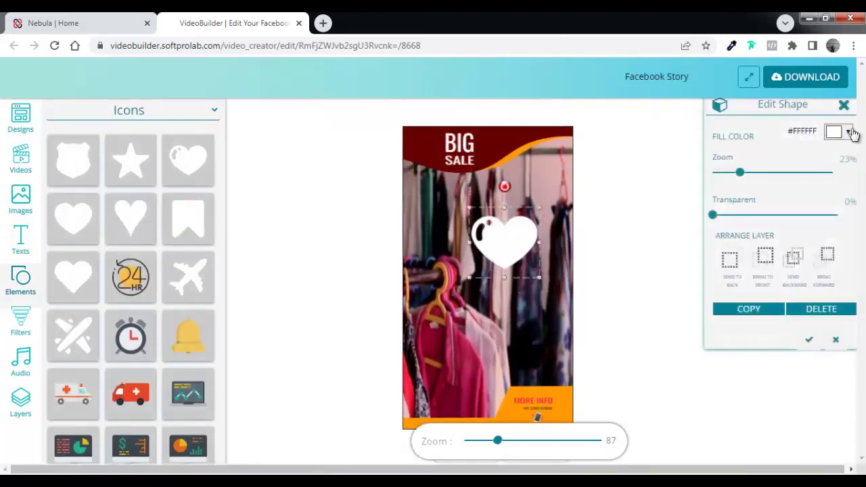
pyautogui.click(842, 135)
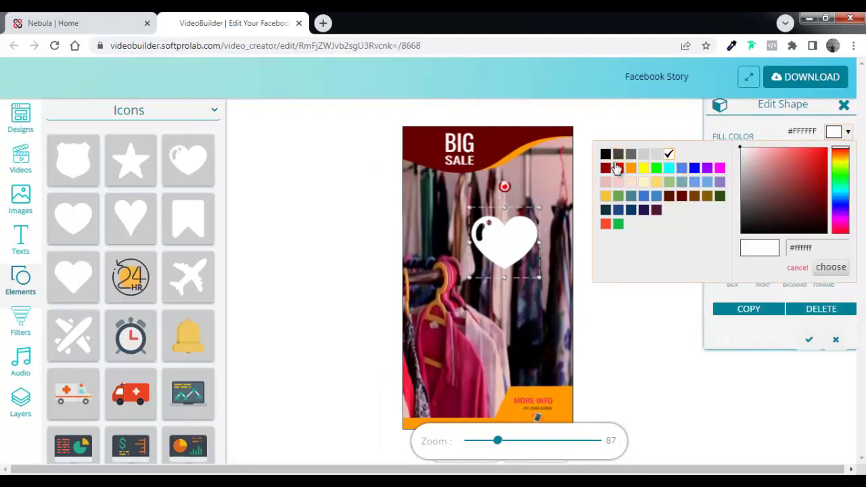
pyautogui.click(617, 167)
pyautogui.click(830, 267)
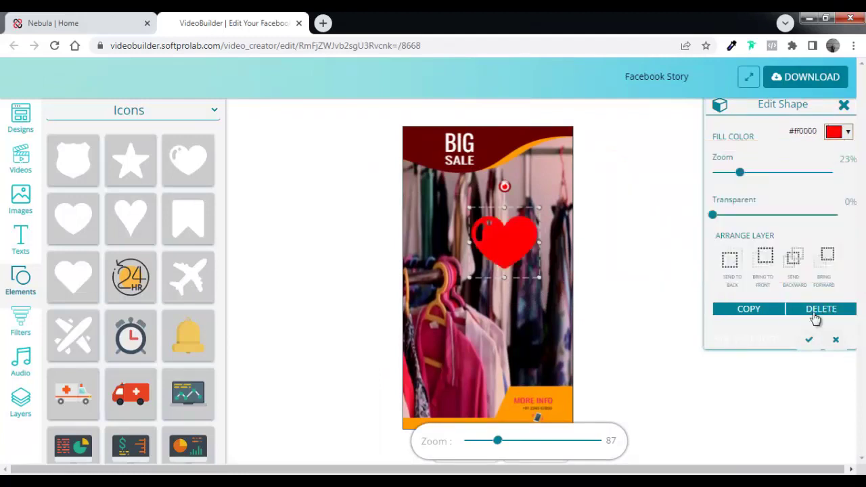
pyautogui.click(681, 350)
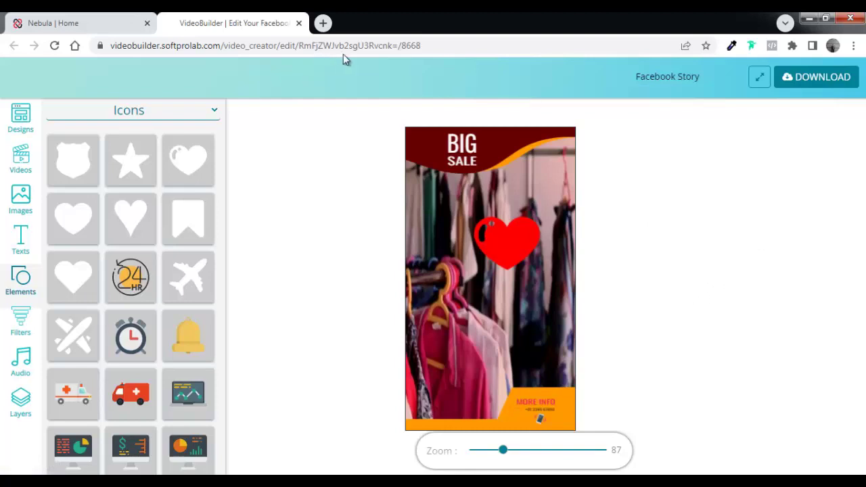
pyautogui.click(298, 23)
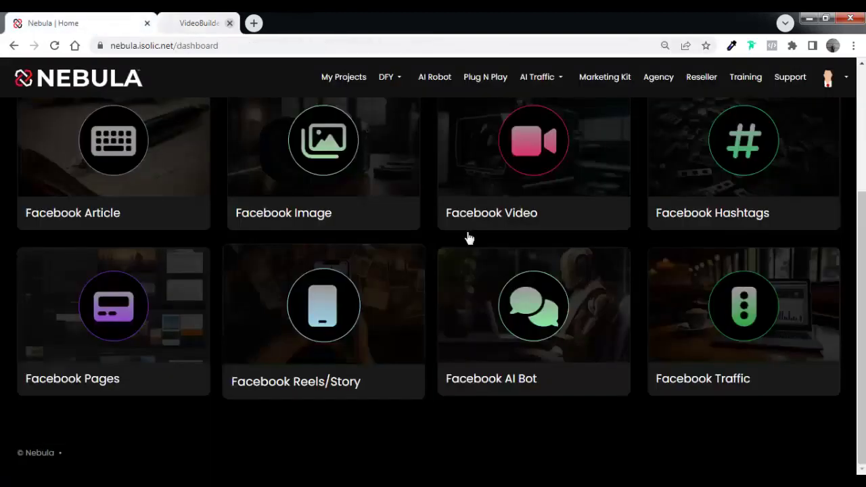
pyautogui.click(550, 359)
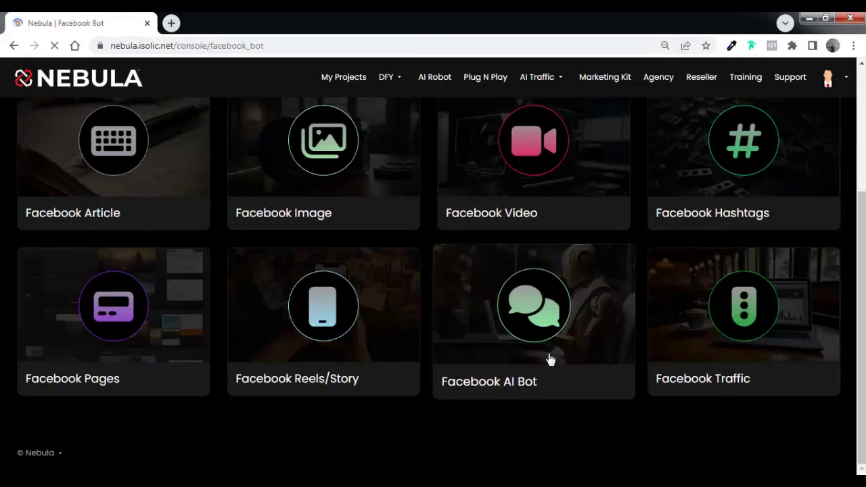
pyautogui.scroll(-3, 498, 356)
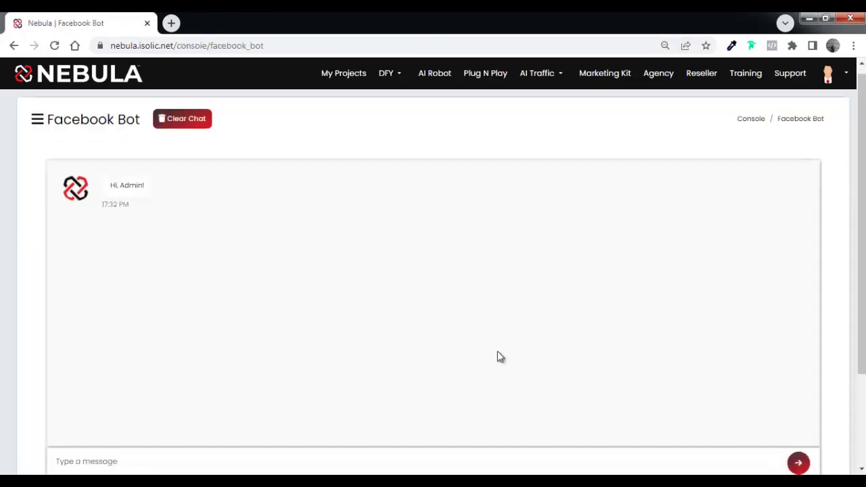
pyautogui.scroll(3, 406, 351)
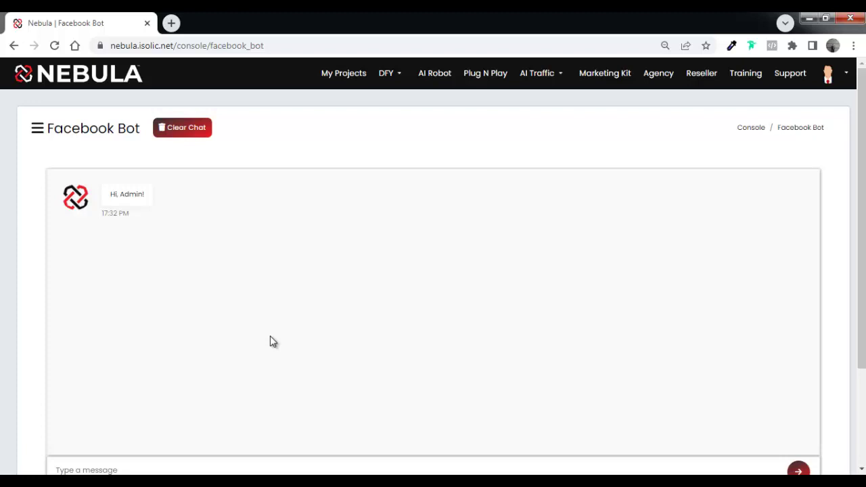
pyautogui.scroll(-1, 270, 336)
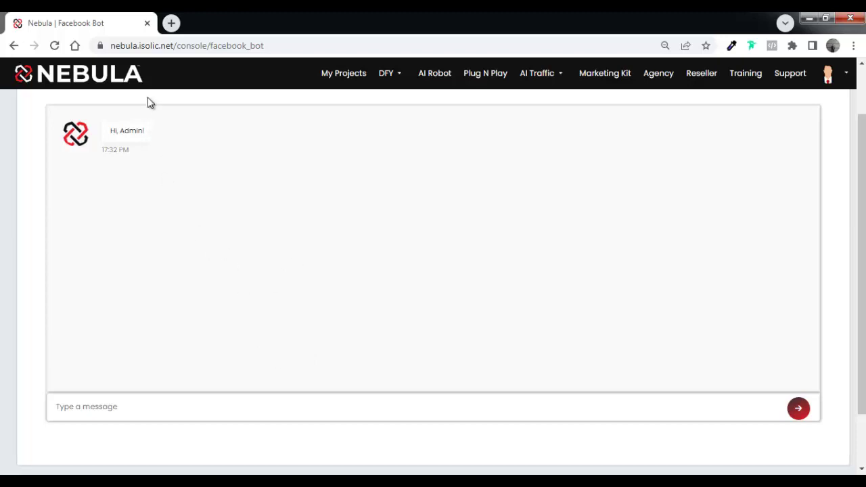
pyautogui.click(122, 84)
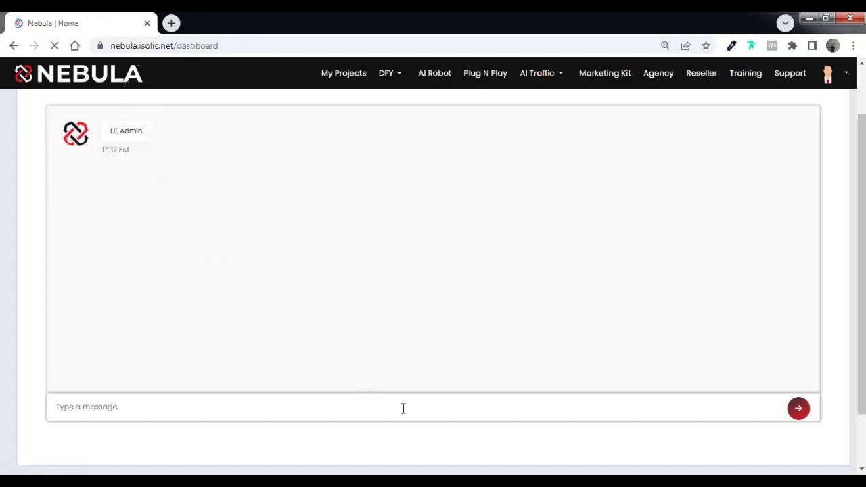
# Step: Open the Facebook Traffic page and highlight 'Facebook Channel' in its heading
pyautogui.scroll(-3, 610, 373)
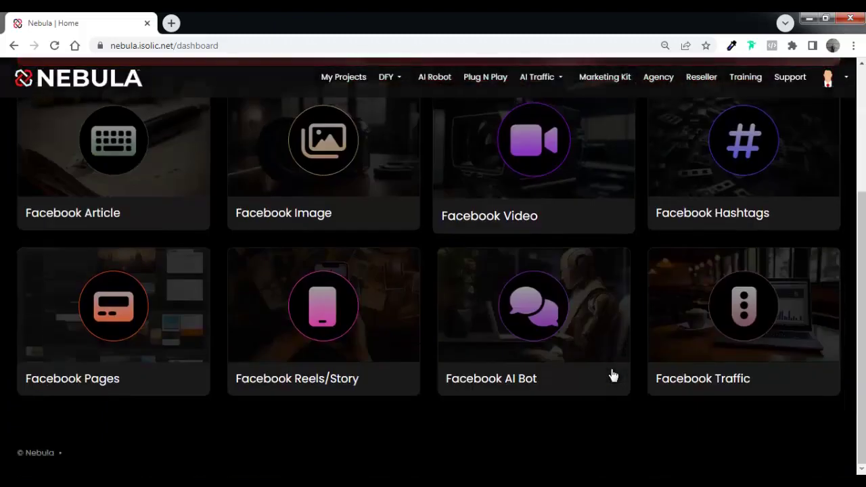
pyautogui.click(756, 353)
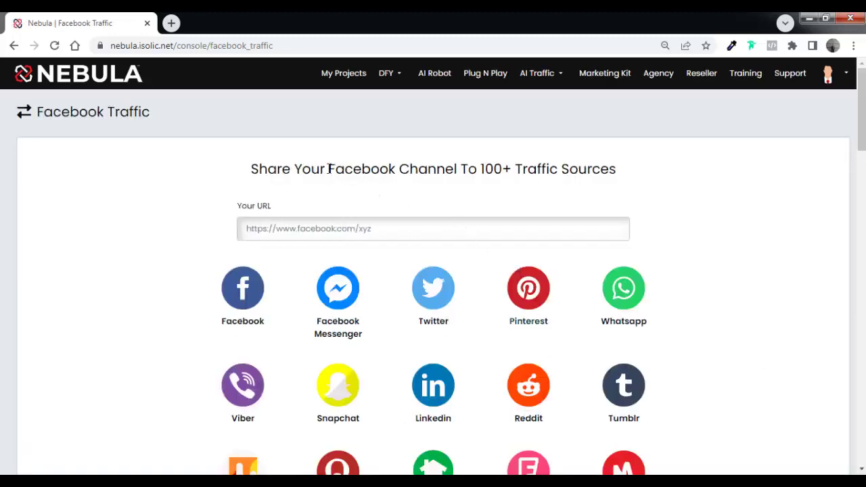
pyautogui.moveTo(328, 169); pyautogui.dragTo(471, 169)
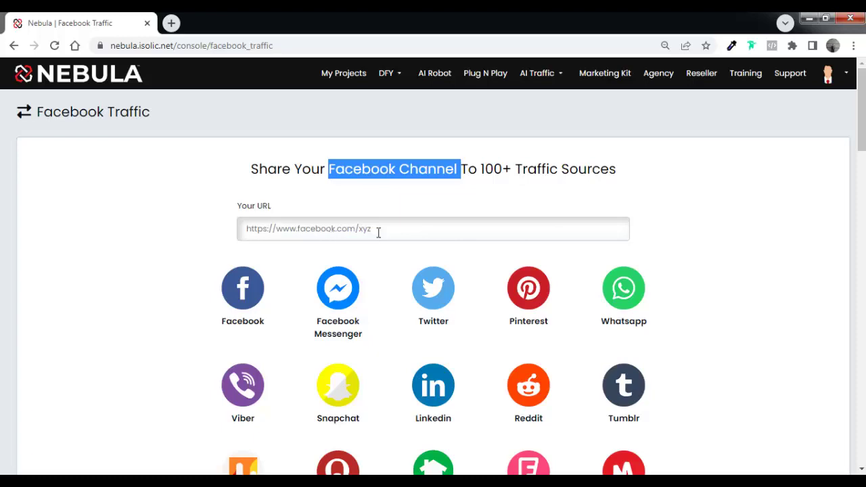
# Step: Scroll down and back up through the share links for Quora, Digg, Blogger, Xing and more
pyautogui.scroll(-2, 378, 232)
pyautogui.scroll(-3, 378, 233)
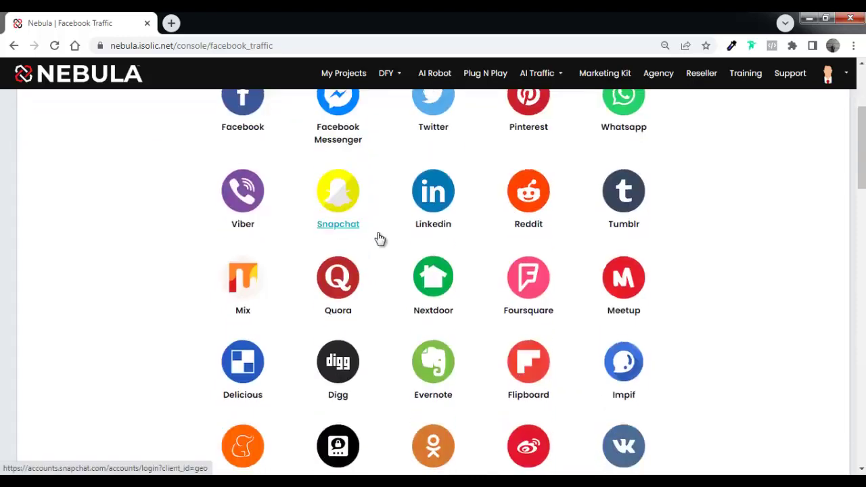
pyautogui.scroll(-8, 379, 238)
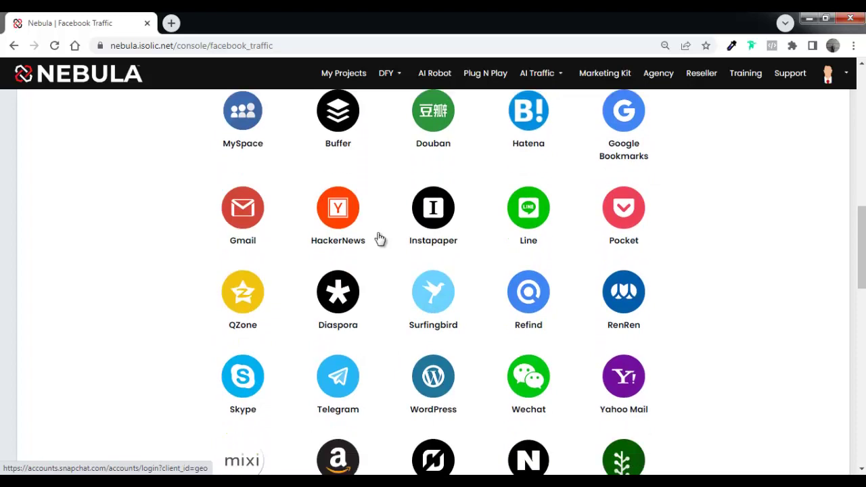
pyautogui.scroll(-7, 379, 238)
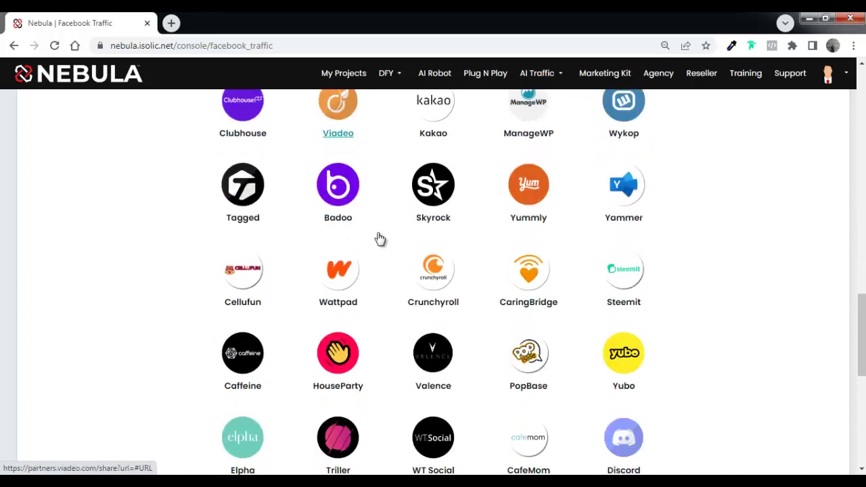
pyautogui.scroll(-2, 379, 238)
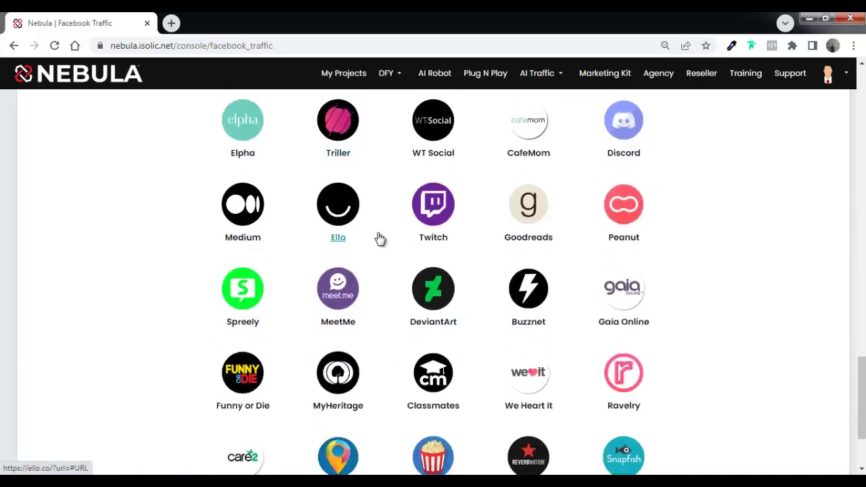
pyautogui.scroll(-2, 379, 238)
pyautogui.scroll(5, 380, 238)
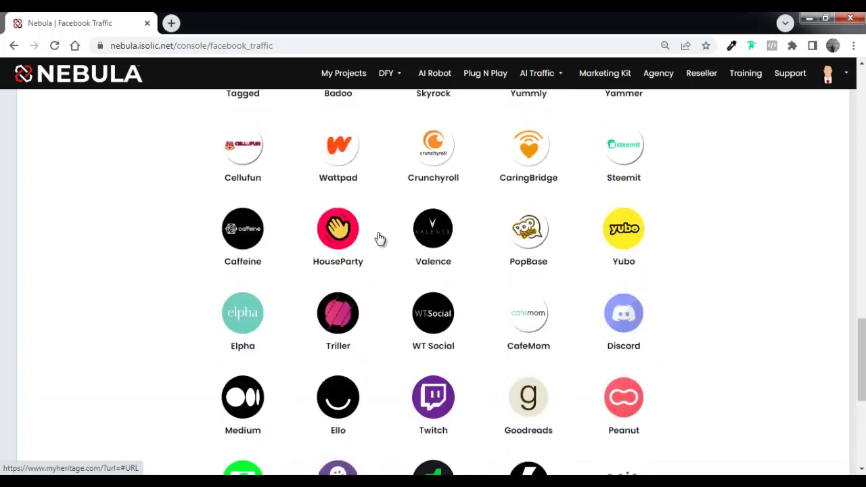
pyautogui.scroll(4, 380, 238)
pyautogui.scroll(2, 380, 238)
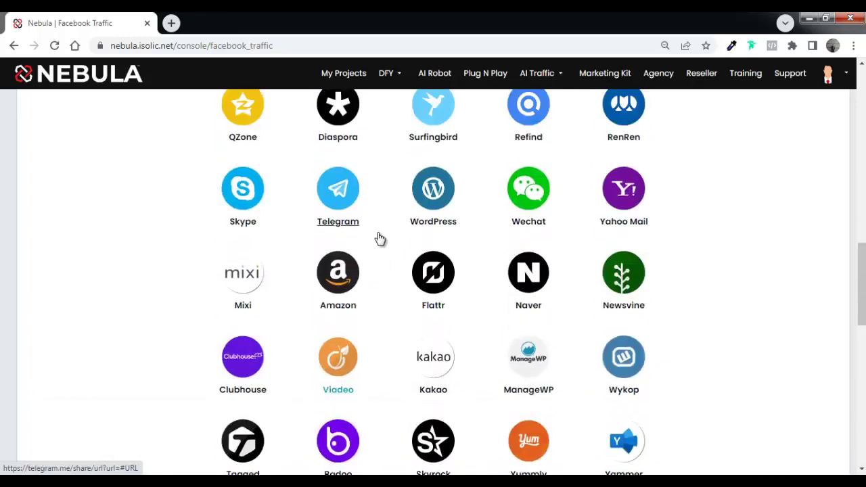
pyautogui.scroll(2, 379, 238)
pyautogui.scroll(1, 379, 238)
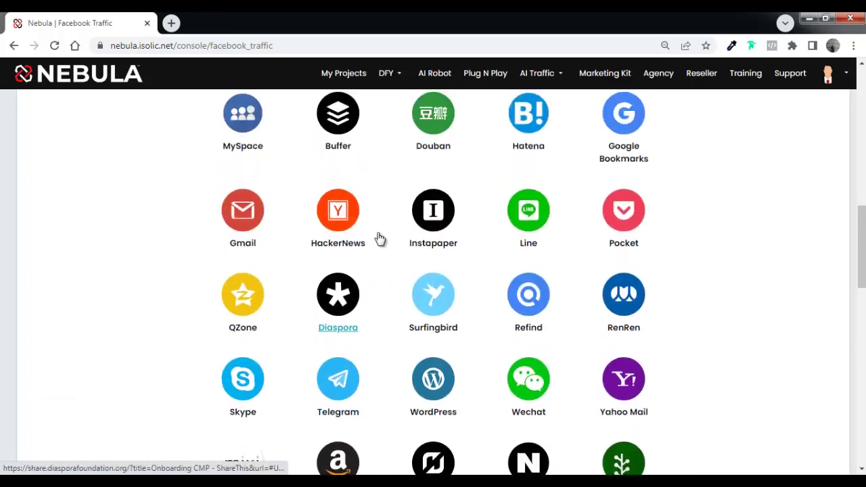
pyautogui.scroll(4, 380, 238)
pyautogui.scroll(5, 380, 238)
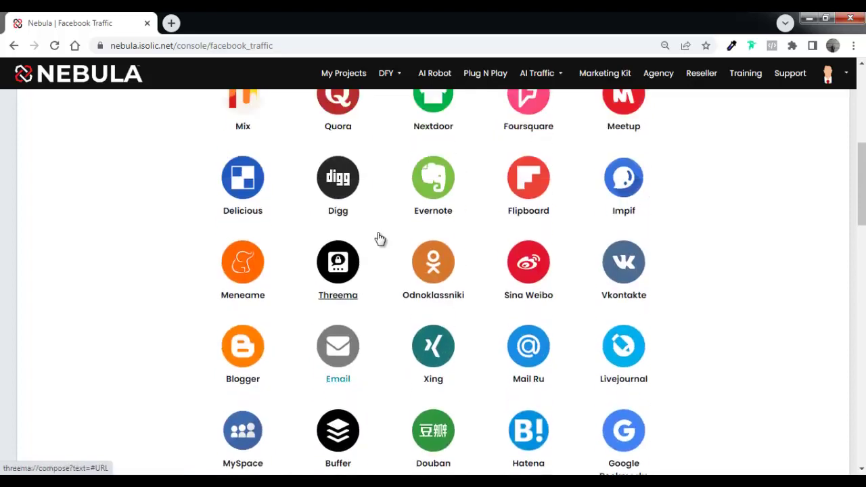